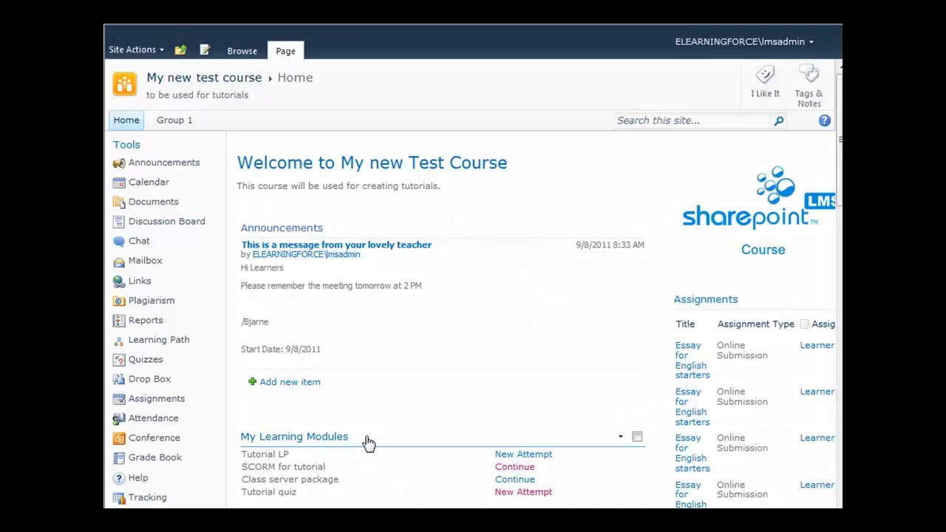
# Open the My Learning Modules web part for editing and examine its miscellaneous formatting and module type options.
pyautogui.moveTo(368, 443); pyautogui.dragTo(247, 443)
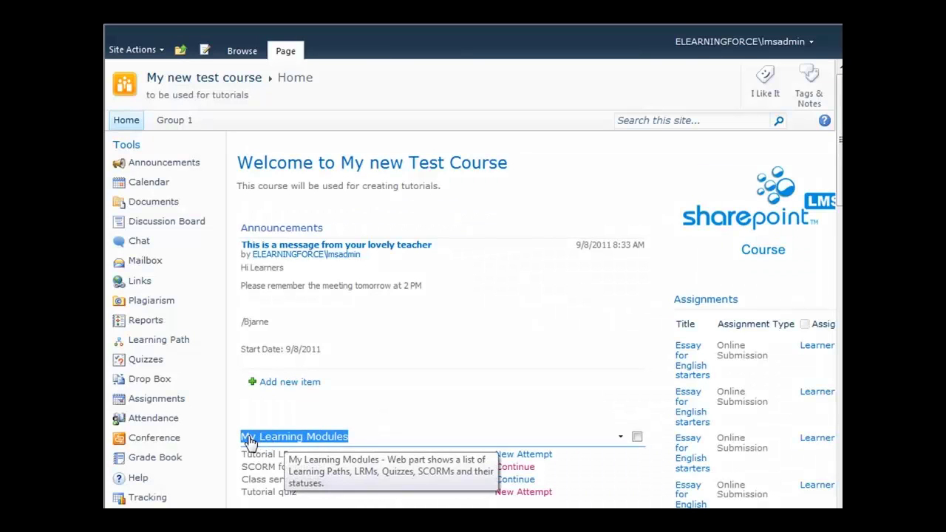
pyautogui.click(396, 395)
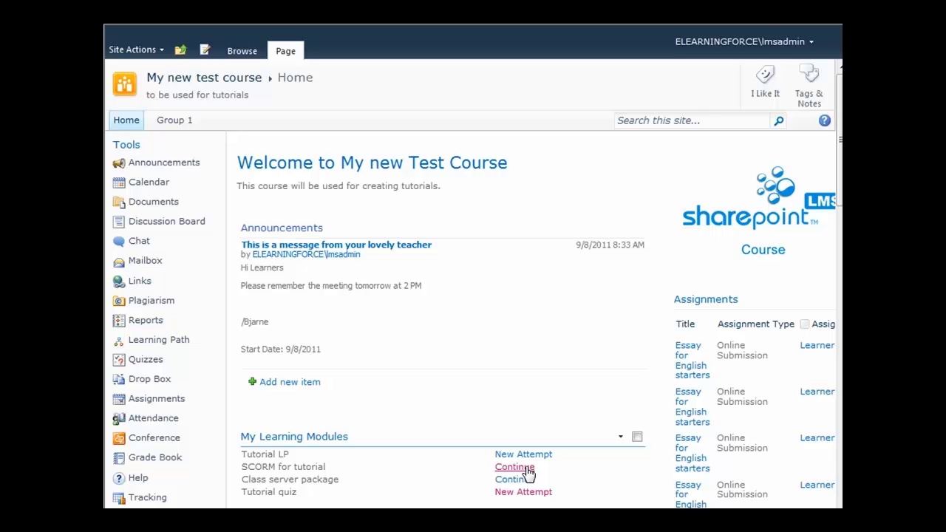
pyautogui.click(622, 442)
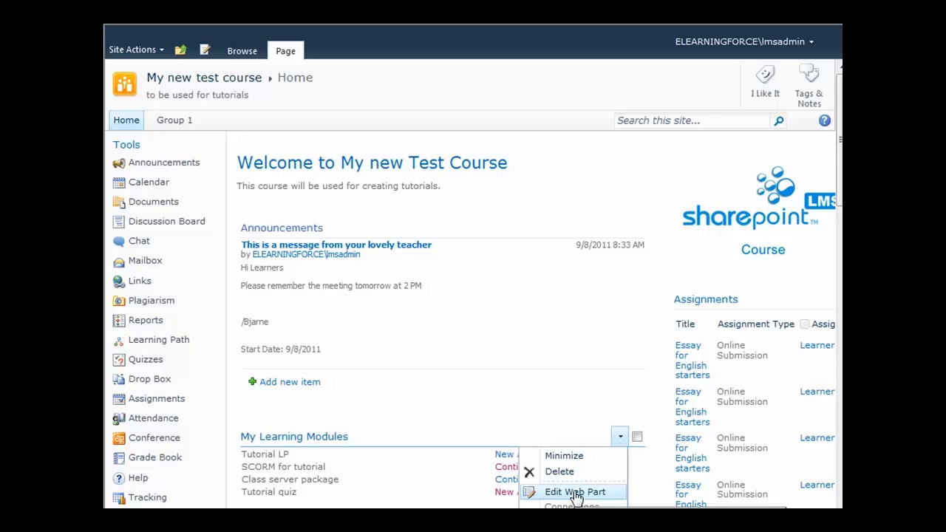
pyautogui.click(575, 493)
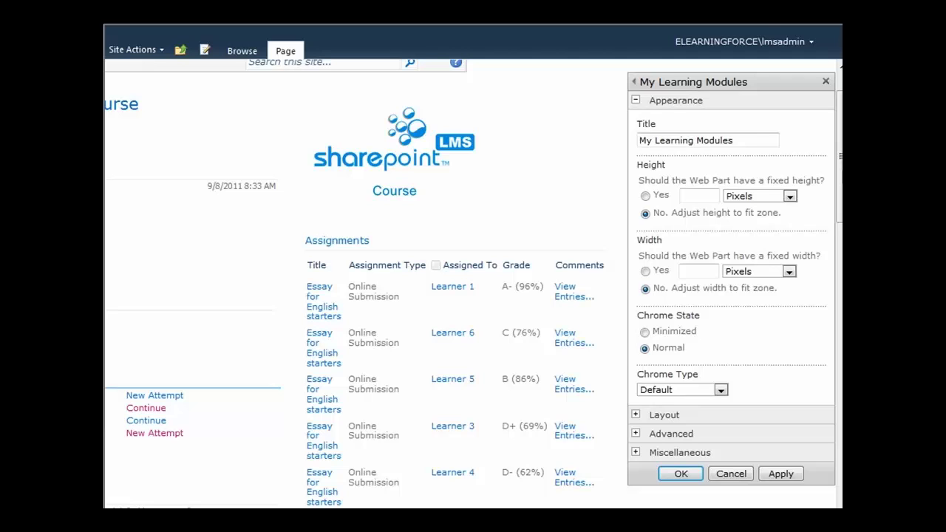
pyautogui.scroll(-3, 662, 224)
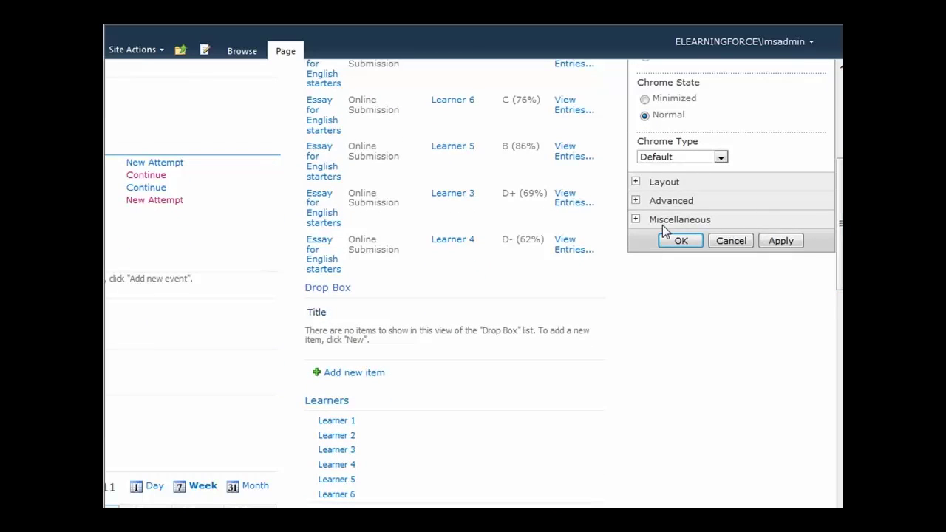
pyautogui.click(636, 220)
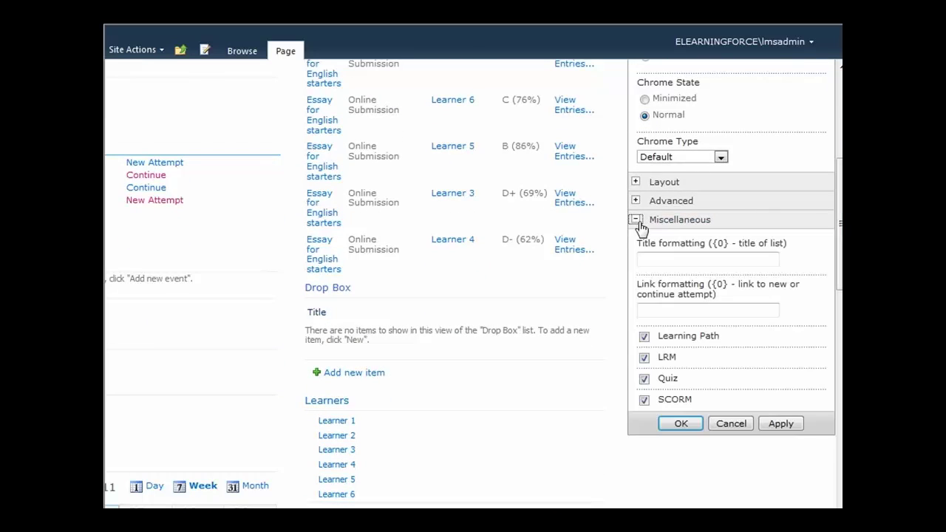
pyautogui.click(658, 258)
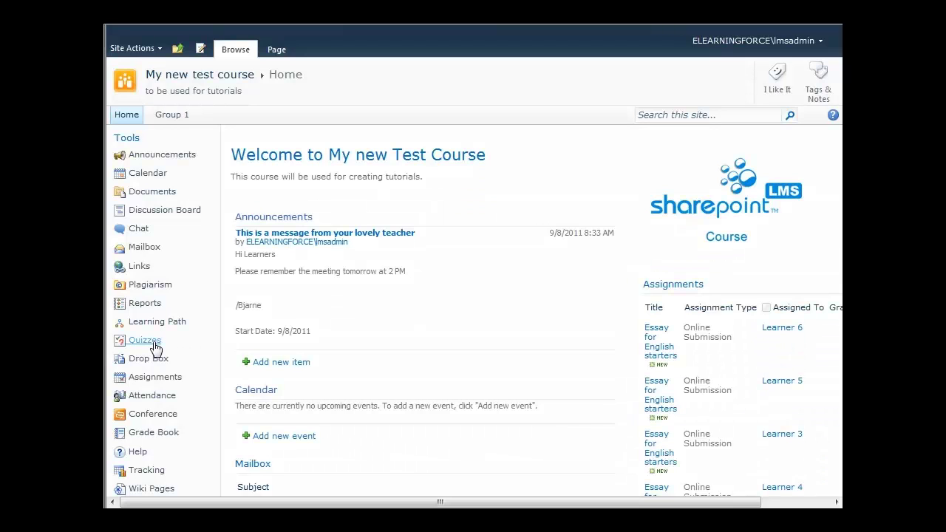
# Start a new quiz in the course's Quizzes, named "Tutorial quiz" with the description "Quiz for the use of tutorials".
pyautogui.click(144, 340)
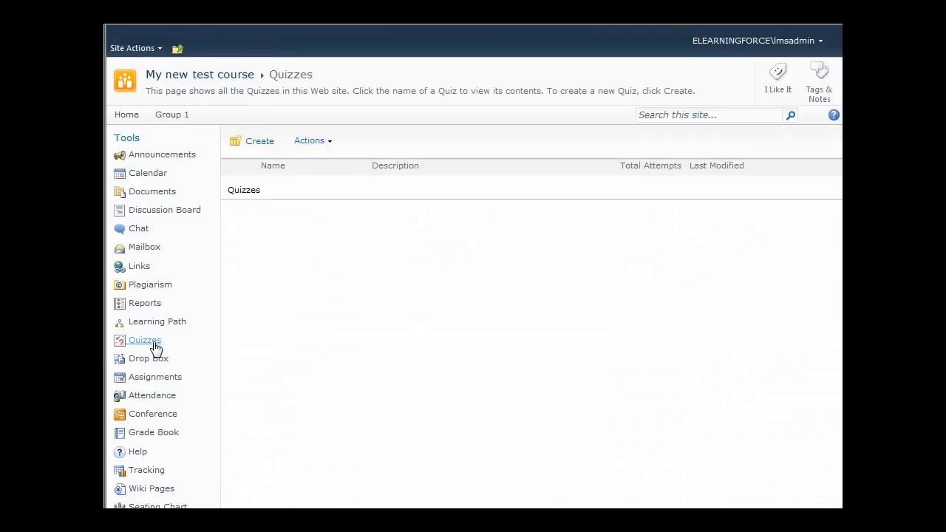
pyautogui.click(259, 142)
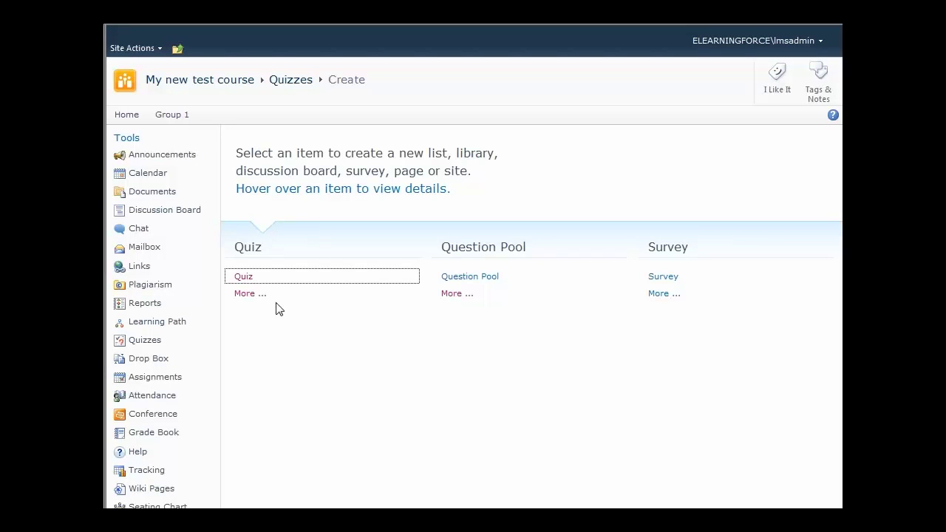
pyautogui.moveTo(238, 285)
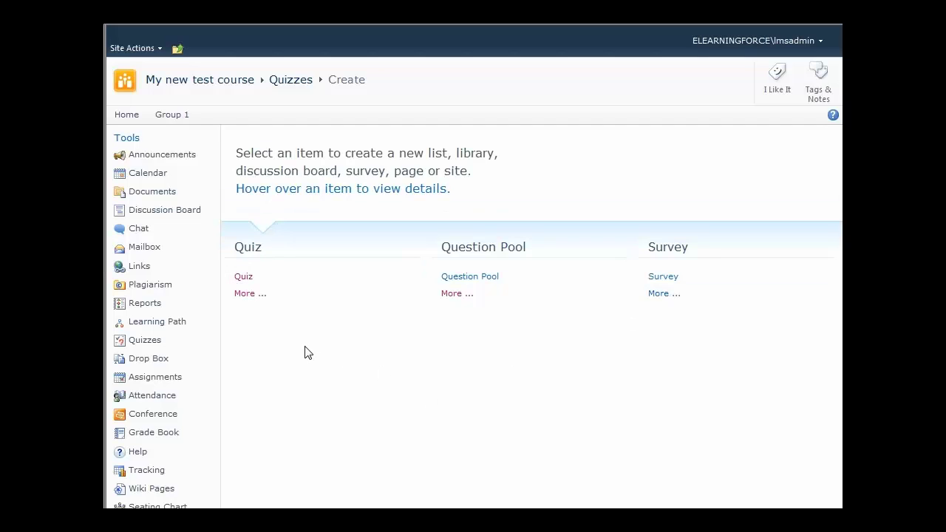
pyautogui.click(244, 280)
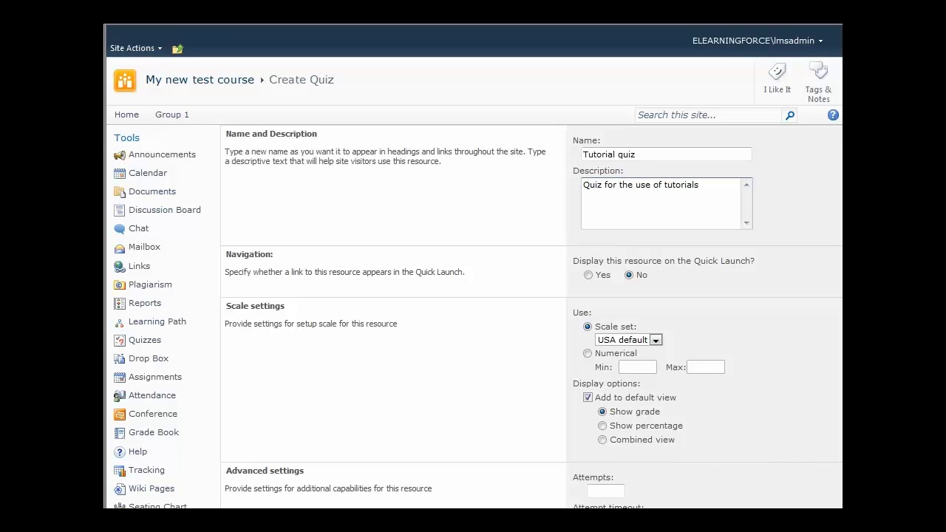
# In the quiz's advanced settings, set the attempts to 100 and the attempt timeout to 100 seconds.
pyautogui.scroll(-1, 473, 296)
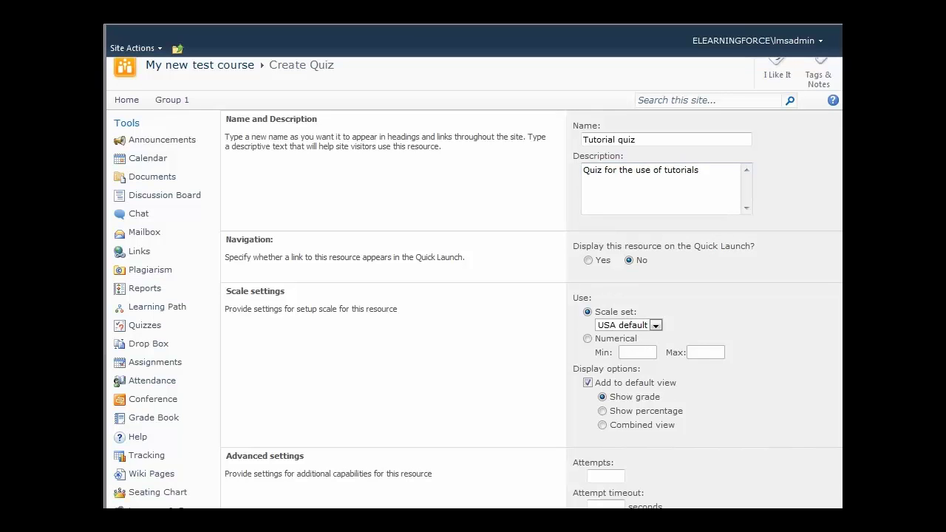
pyautogui.scroll(-5, 473, 295)
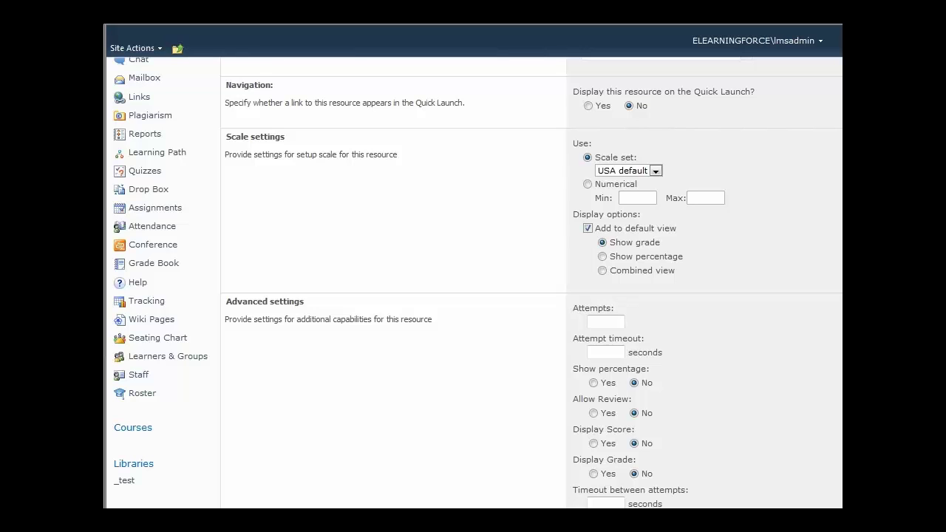
pyautogui.scroll(-3, 595, 178)
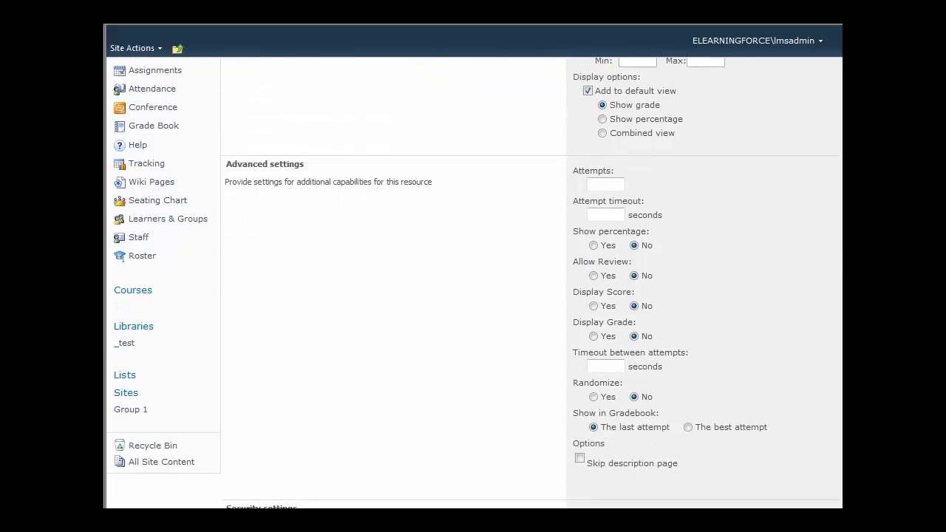
pyautogui.click(596, 185)
pyautogui.write('100')
pyautogui.click(614, 215)
pyautogui.write('100')
# Enable review, score display and grade display for the quiz, and set the timeout between attempts to 10 seconds.
pyautogui.click(594, 276)
pyautogui.click(593, 306)
pyautogui.click(594, 337)
pyautogui.click(601, 365)
pyautogui.write('10')
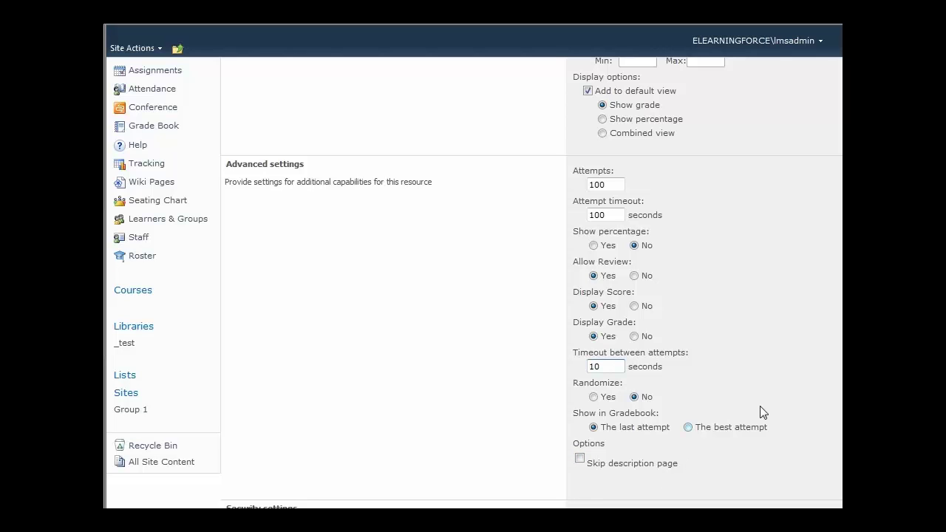
pyautogui.click(602, 367)
# Enable certification with the certificate_quiz.jpg template from the For Tutorials Only site's Certificate Templates, and save the quiz.
pyautogui.scroll(-4, 640, 230)
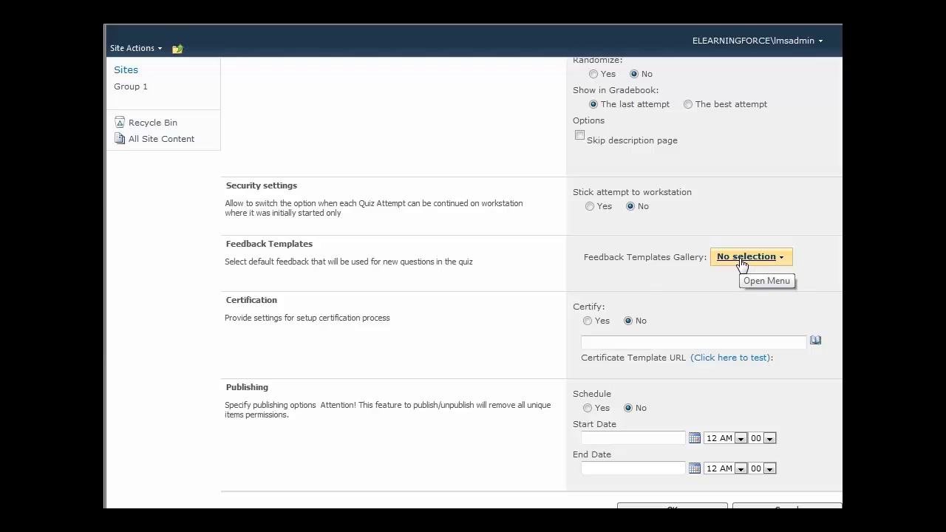
pyautogui.scroll(-1, 739, 264)
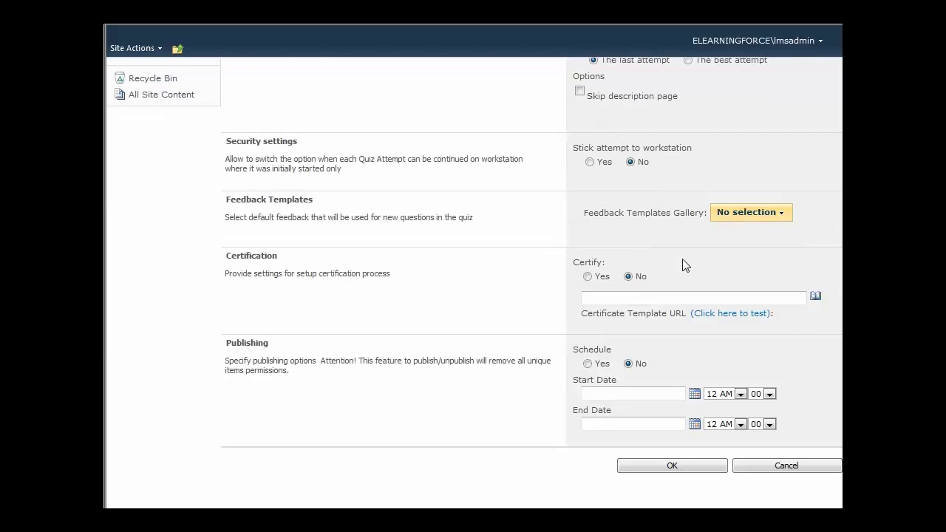
pyautogui.click(588, 277)
pyautogui.click(817, 297)
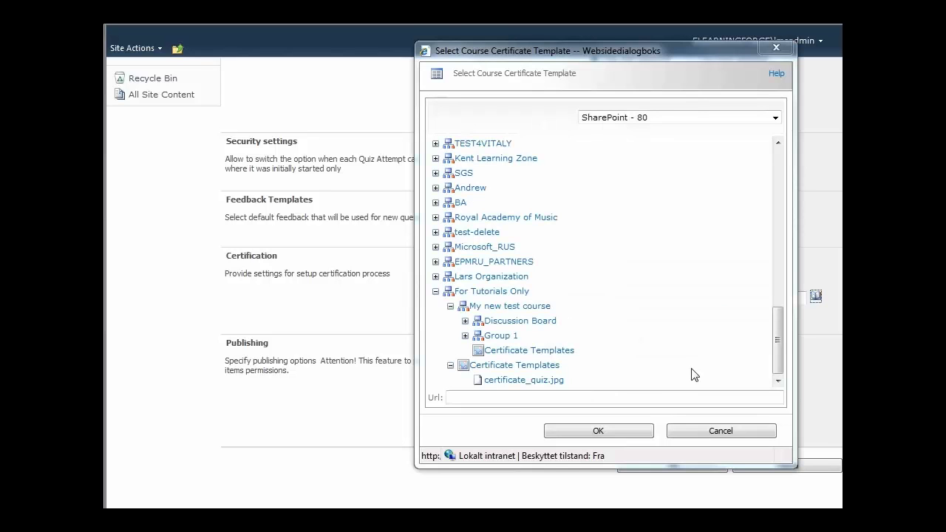
pyautogui.click(547, 382)
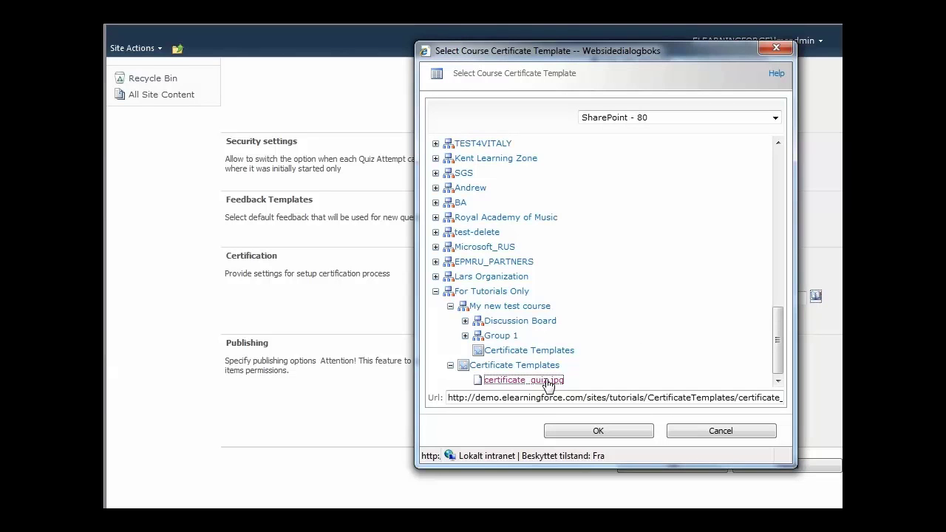
pyautogui.click(621, 434)
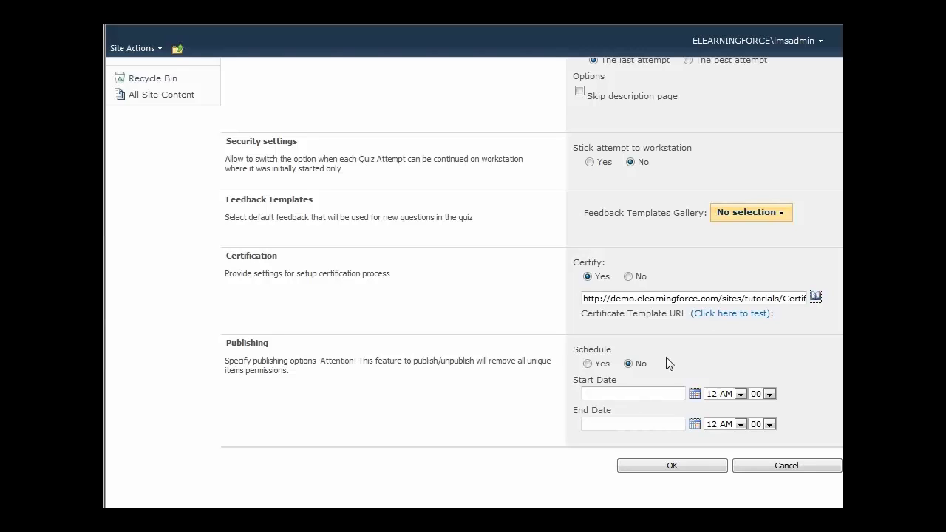
pyautogui.click(672, 466)
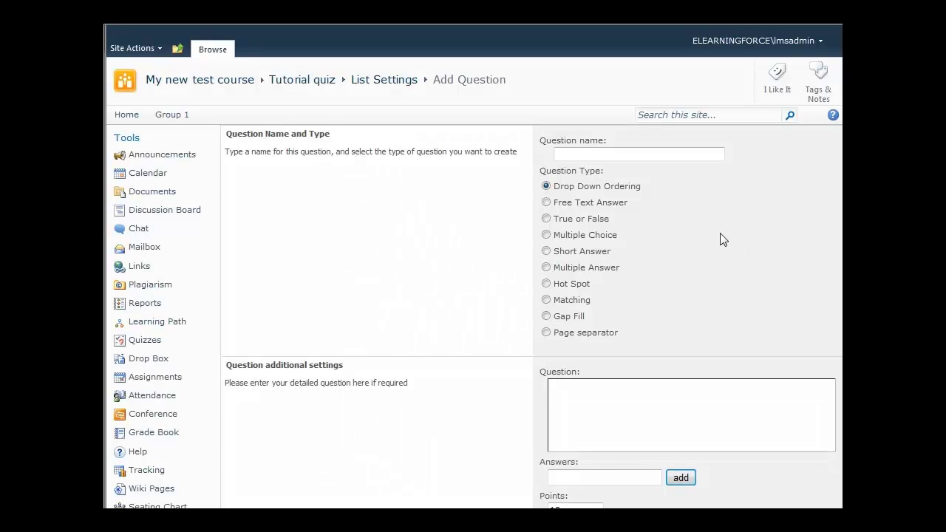
# Name the Drop Down Ordering question "1" and enter the question text "Please order these items".
pyautogui.click(628, 153)
pyautogui.click(628, 153)
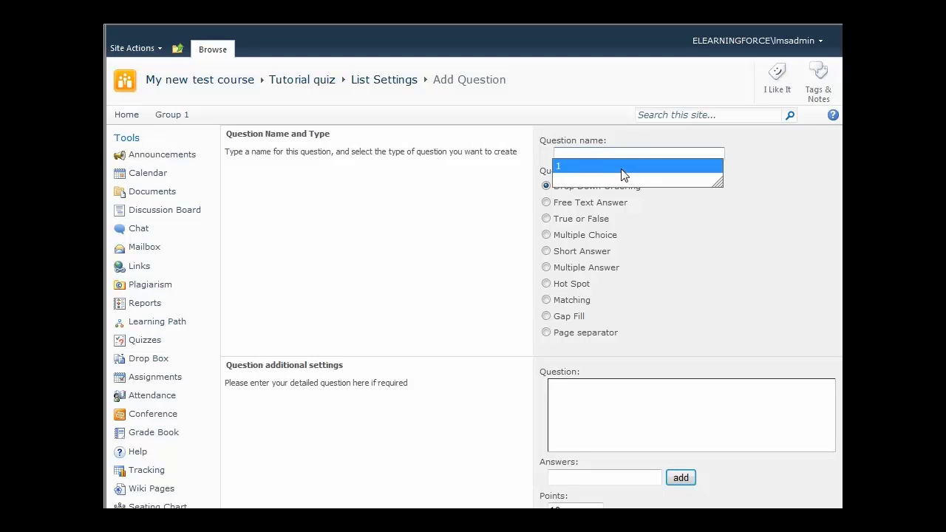
pyautogui.click(623, 174)
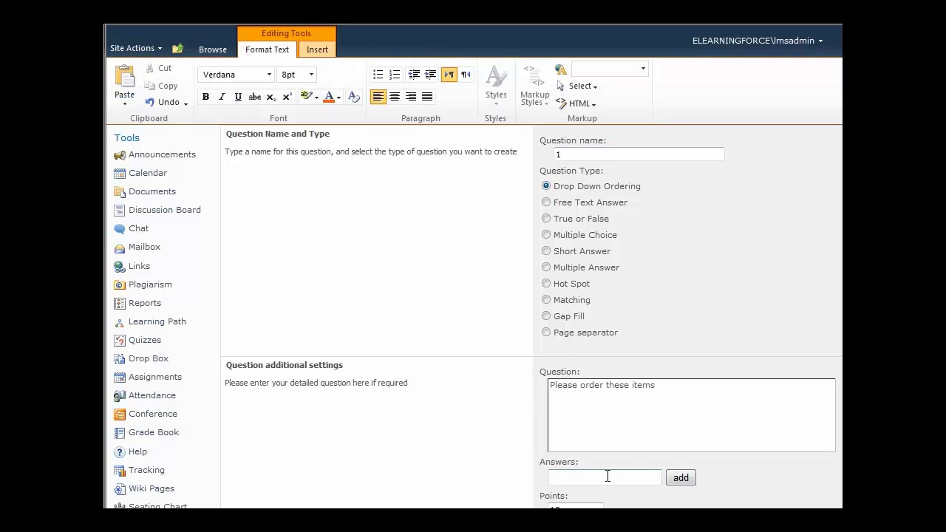
# Add the answers 1, 2 and 3, in that order, to the ordering question.
pyautogui.click(605, 478)
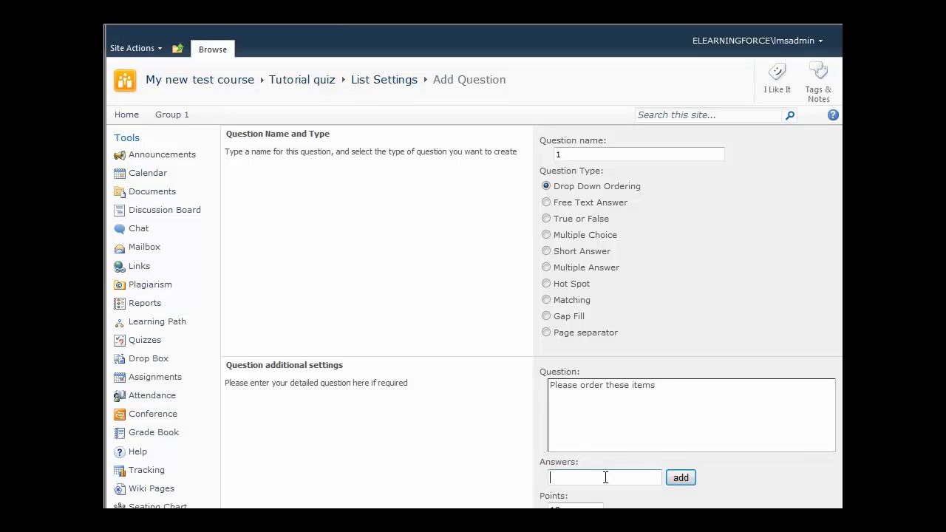
pyautogui.write('1')
pyautogui.click(681, 478)
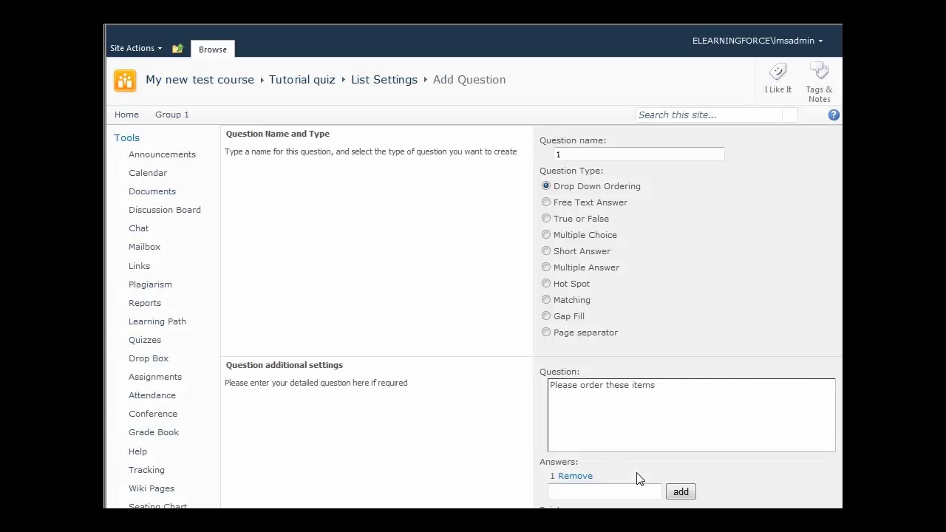
pyautogui.click(620, 492)
pyautogui.write('2')
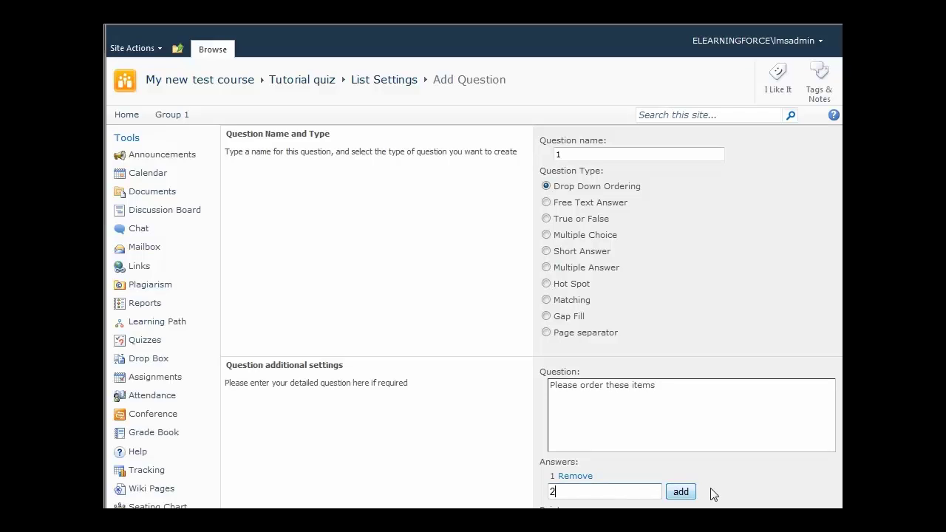
pyautogui.click(685, 492)
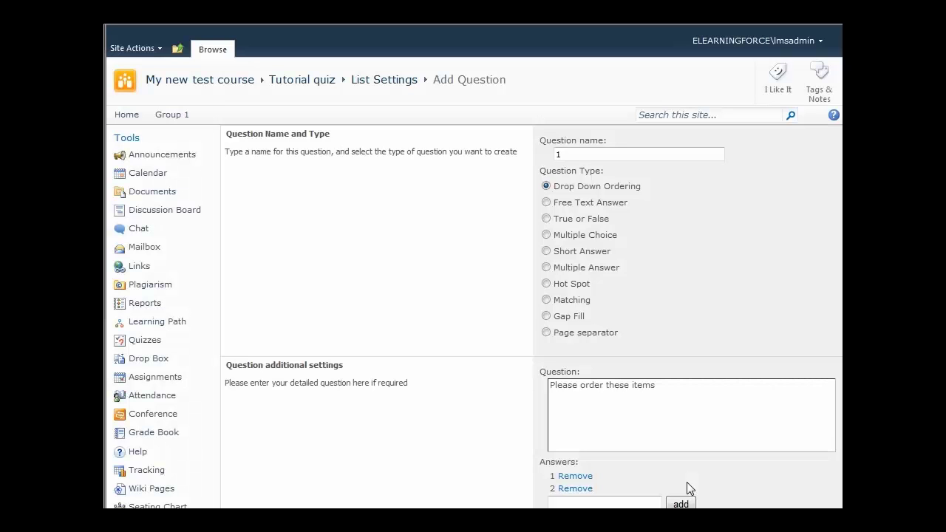
pyautogui.click(626, 503)
pyautogui.write('3')
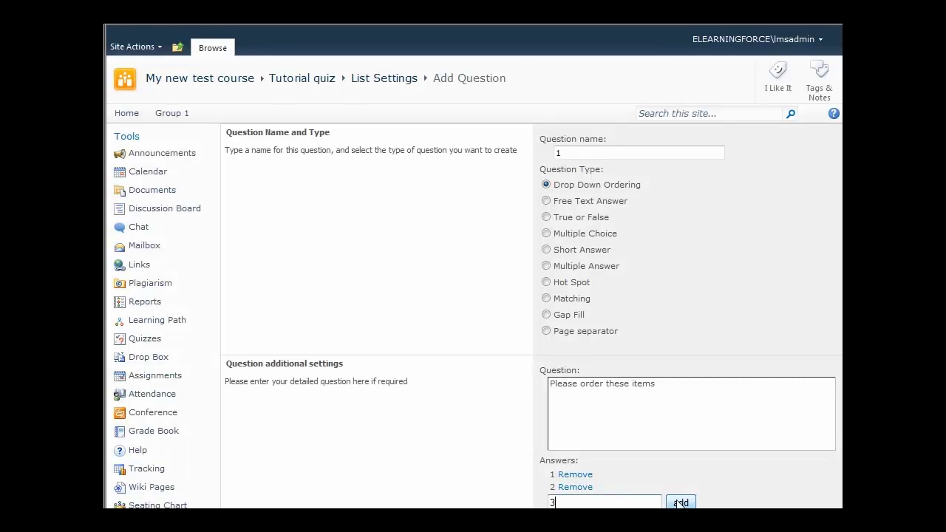
pyautogui.click(680, 504)
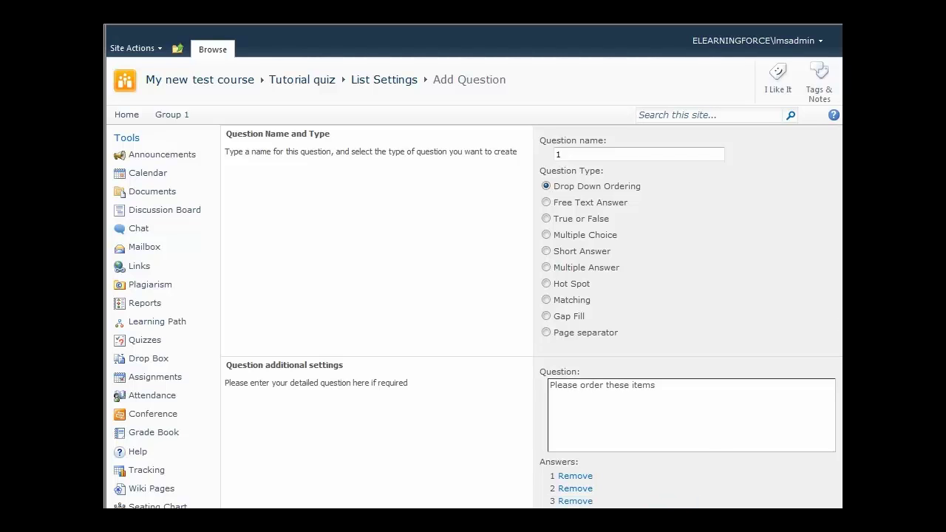
# Set the question's positive feedback to "Very good!!", negative feedback to "Not very good!!" and semi-positive feedback to "Almost ok!!".
pyautogui.scroll(-3, 693, 333)
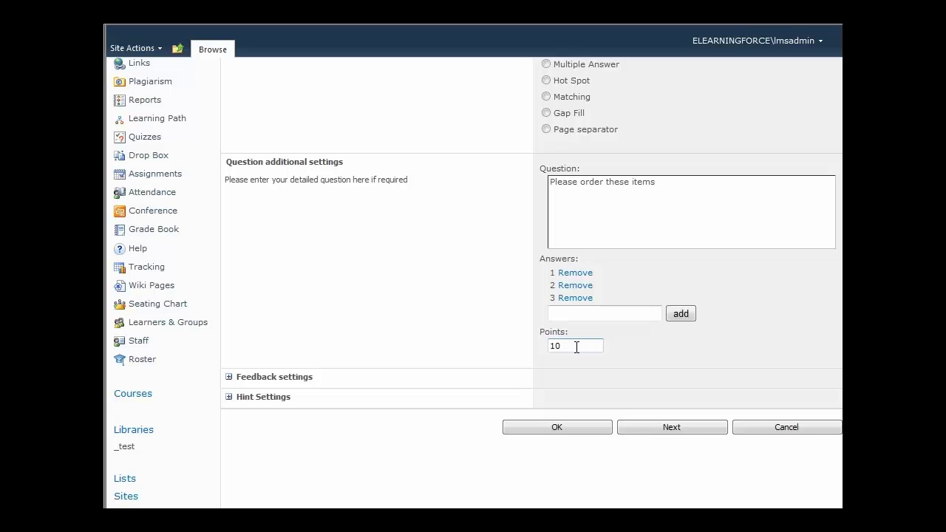
pyautogui.scroll(-1, 407, 416)
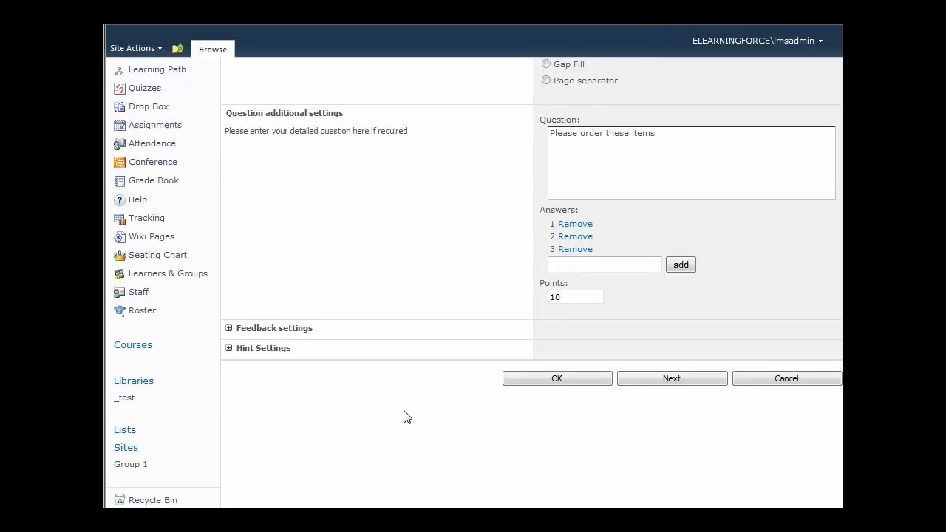
pyautogui.click(229, 308)
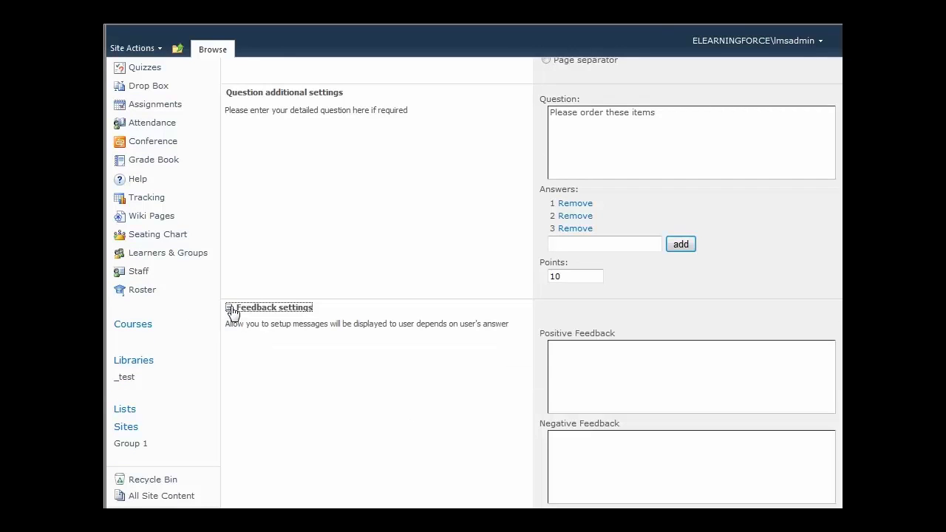
pyautogui.click(627, 370)
pyautogui.write('Very good!!')
pyautogui.click(629, 436)
pyautogui.write('Not very good!!')
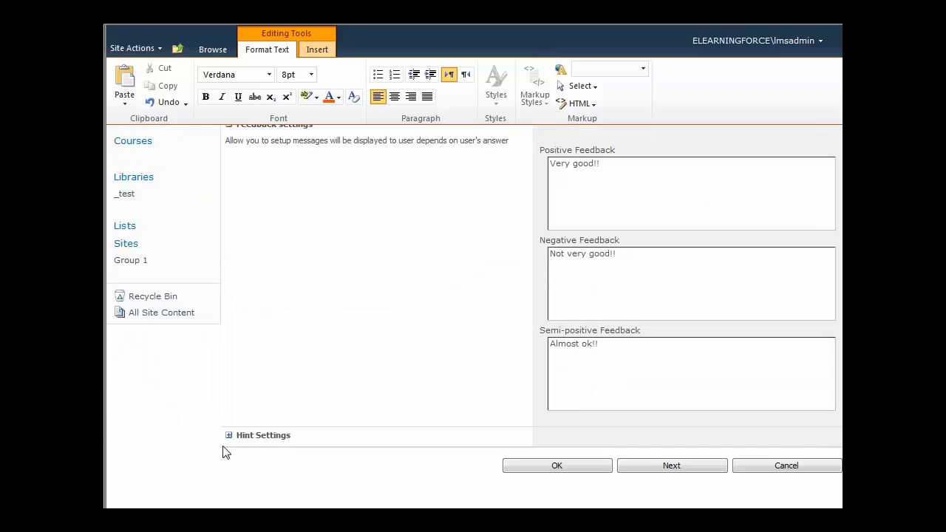
# Add the hint "1-2-3" with a hint cost of 50% to the ordering question, and save it to continue with another question.
pyautogui.click(231, 436)
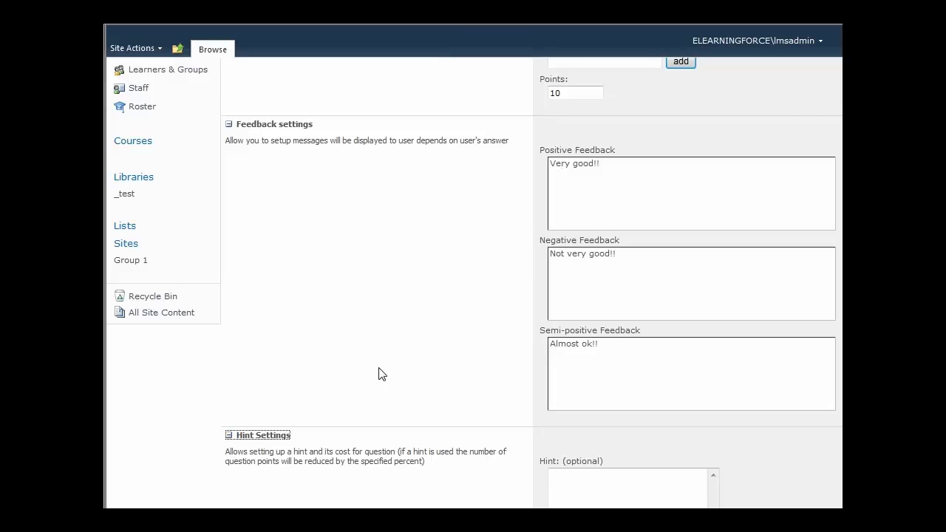
pyautogui.scroll(-3, 379, 374)
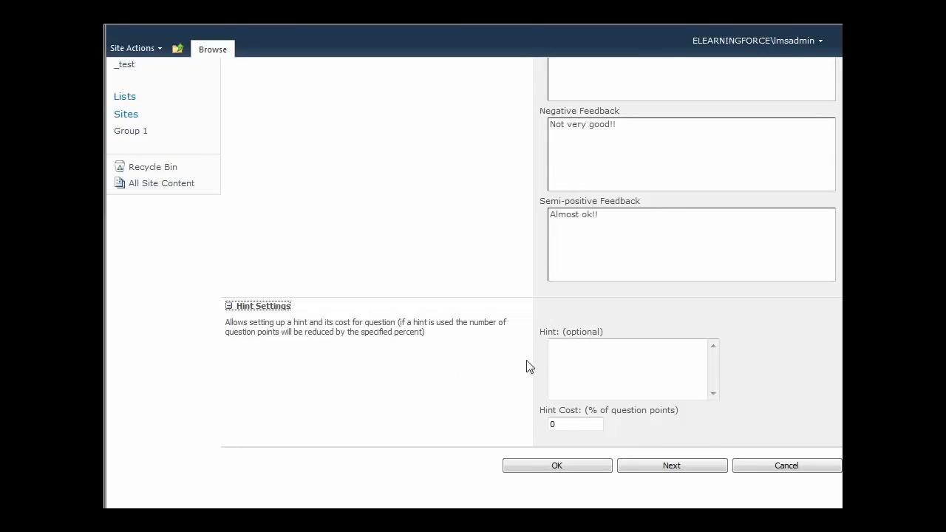
pyautogui.click(568, 352)
pyautogui.write('1-2-3')
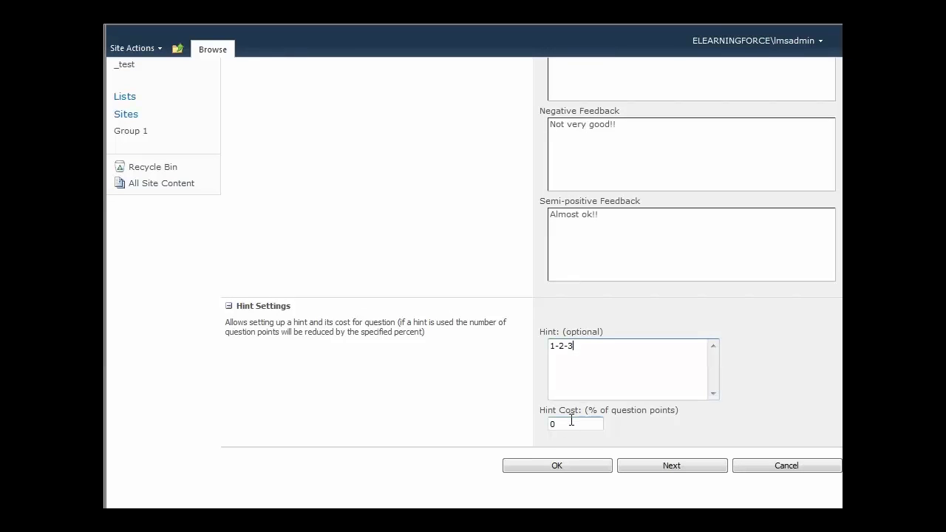
pyautogui.moveTo(572, 421); pyautogui.dragTo(532, 422)
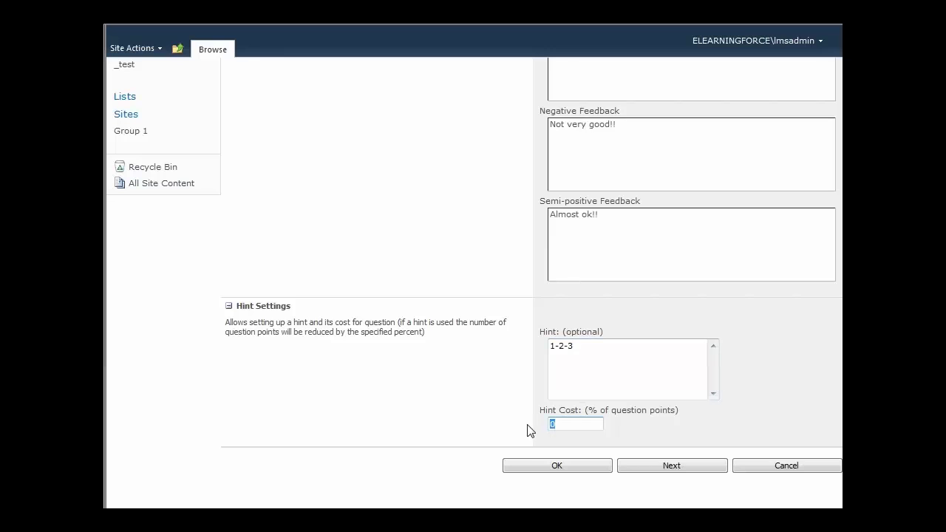
pyautogui.write('50')
pyautogui.click(685, 472)
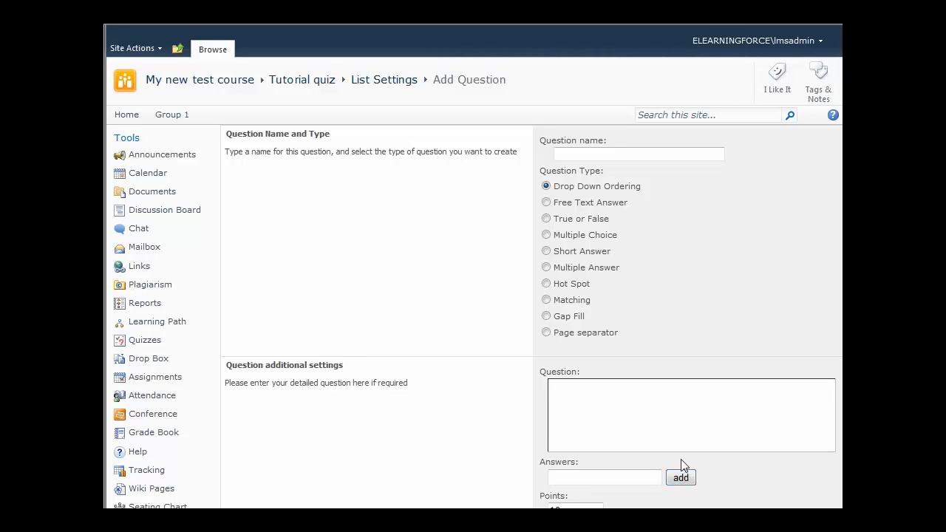
# Create Free Text Answer question "2" with the text "Please write a comment on this quiz", and save it to continue with another question.
pyautogui.click(637, 154)
pyautogui.write('2')
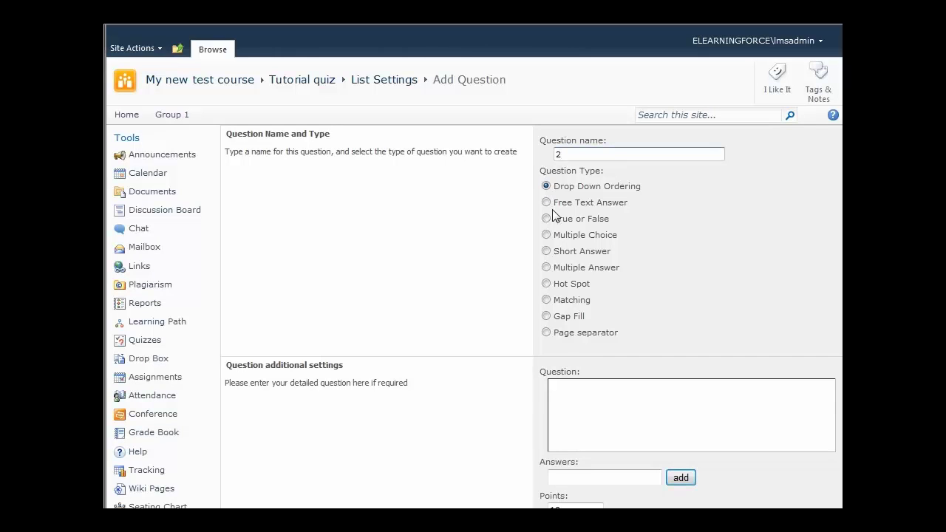
pyautogui.click(547, 204)
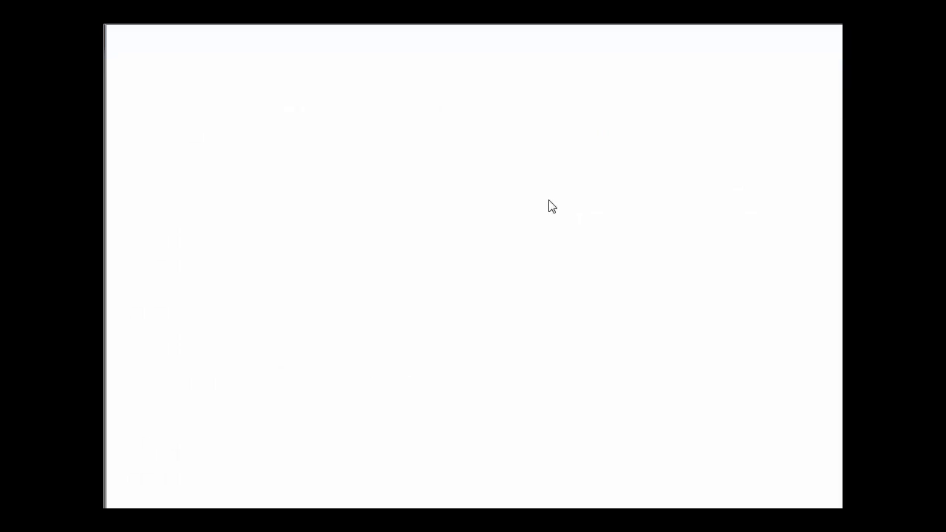
pyautogui.click(621, 408)
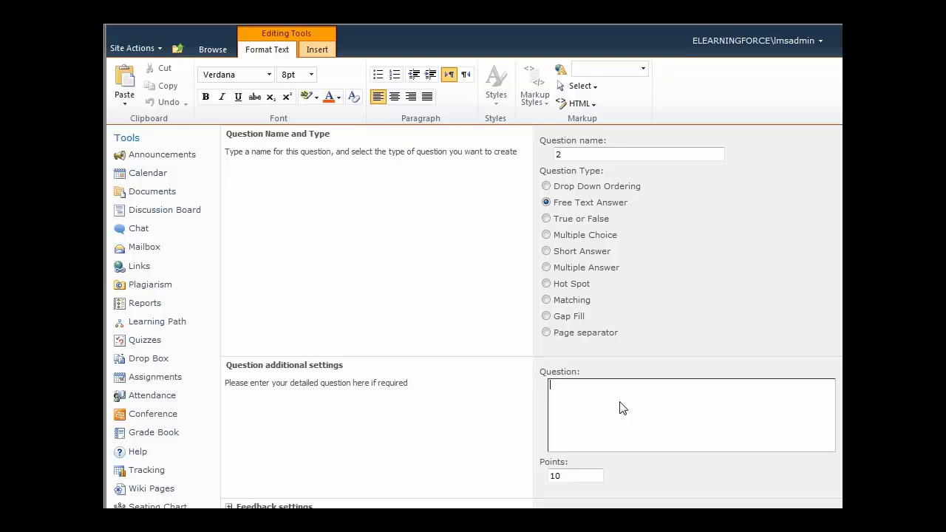
pyautogui.write('Please write a comment on this quiz')
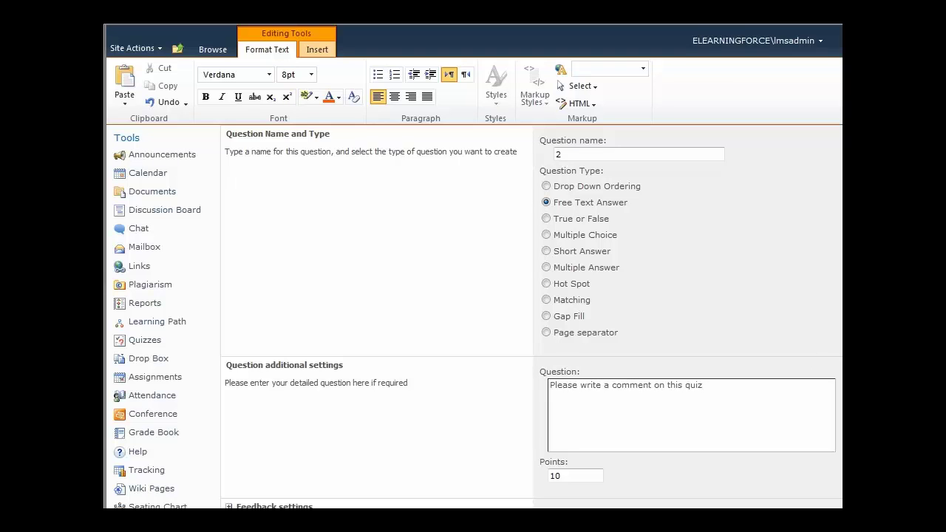
pyautogui.scroll(-1, 478, 317)
pyautogui.scroll(-6, 712, 313)
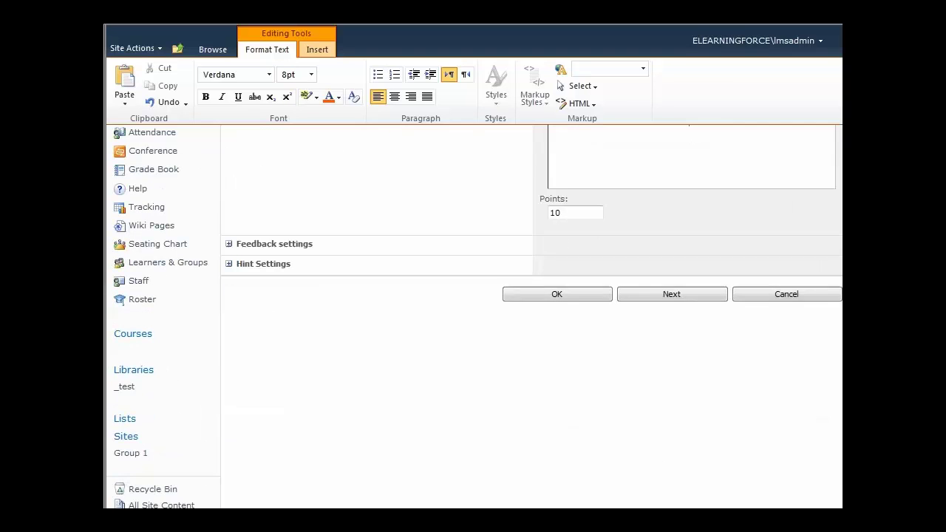
pyautogui.click(690, 290)
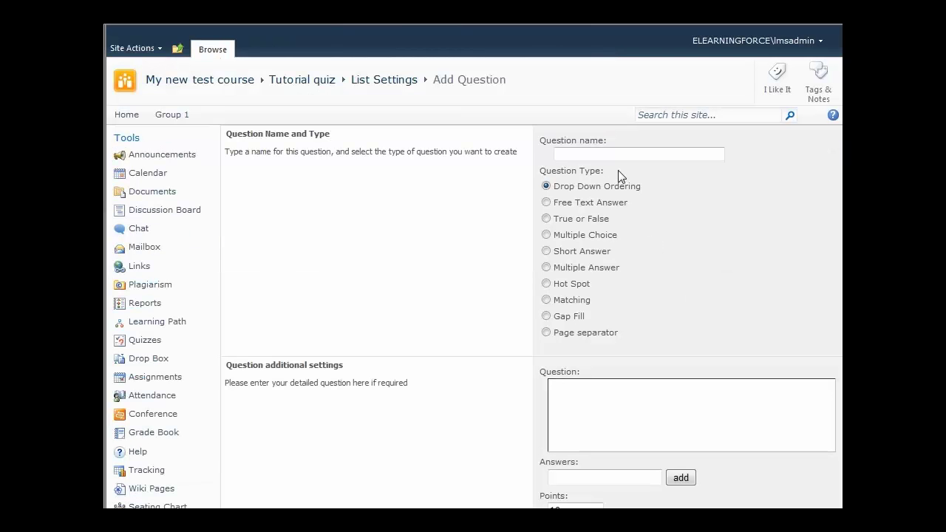
# Create True or False question "3" with the text "2+2 = 4" and True as the correct answer, and save it to continue.
pyautogui.click(620, 155)
pyautogui.write('3')
pyautogui.click(579, 221)
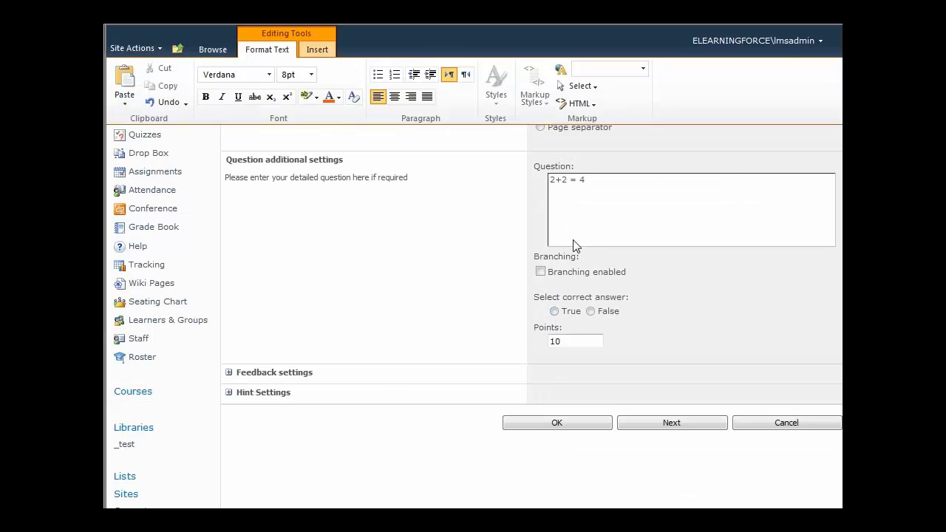
pyautogui.click(555, 312)
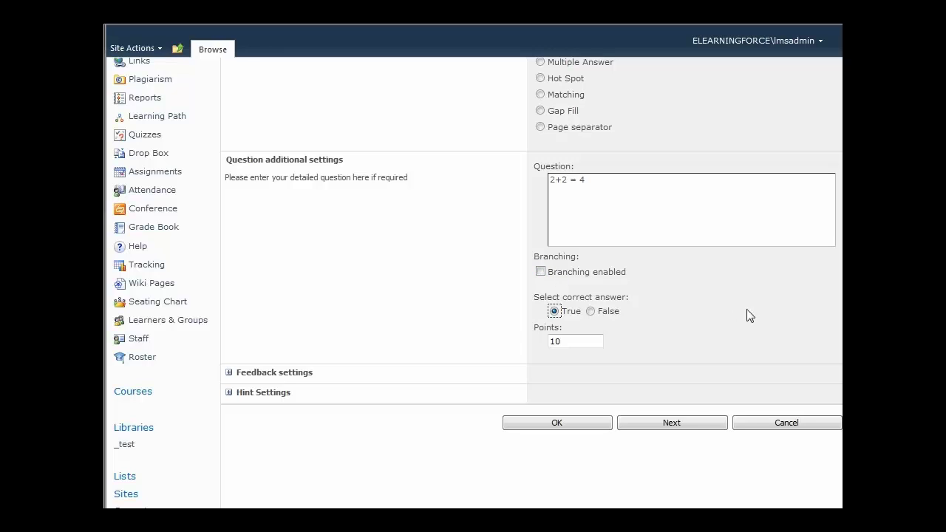
pyautogui.click(686, 427)
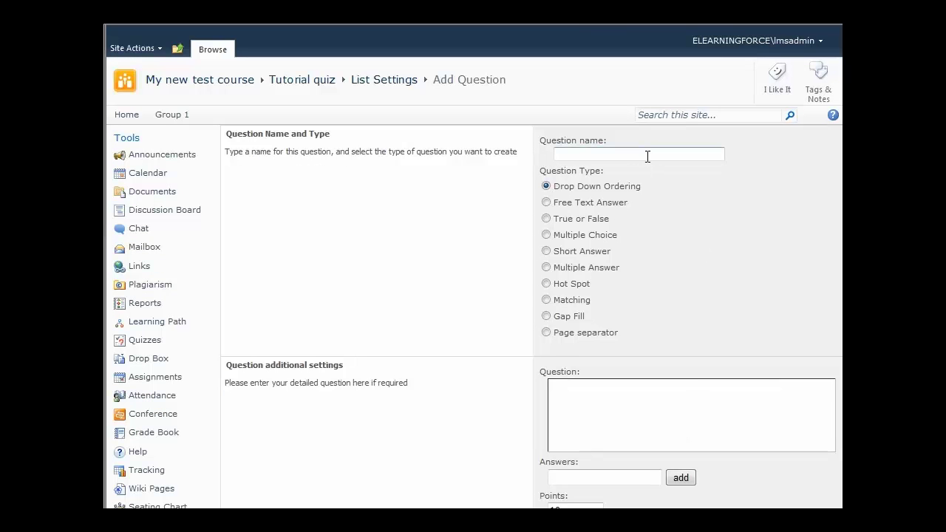
# Create and save Multiple Choice question "4" with "this is correct" as the correct answer, "this is not correct", and "this is almost correct" at 50%.
pyautogui.write('4')
pyautogui.click(594, 237)
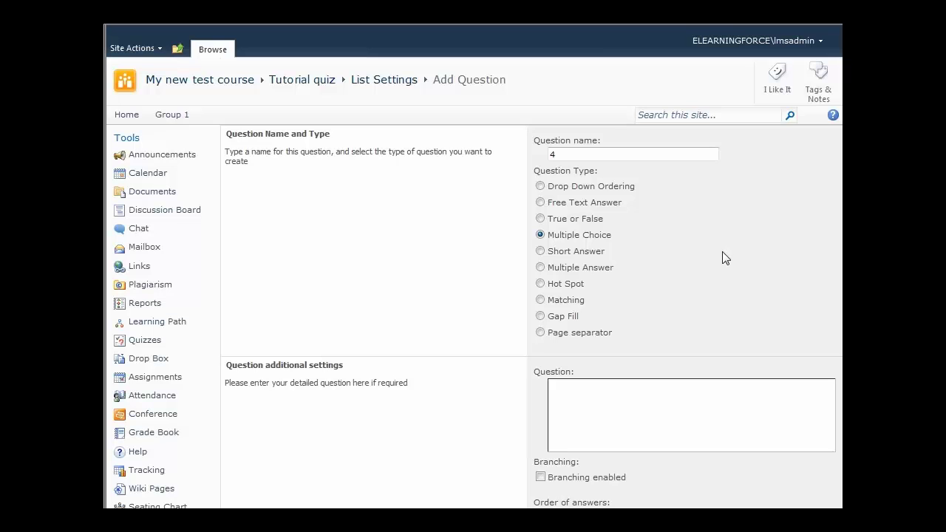
pyautogui.scroll(-5, 722, 255)
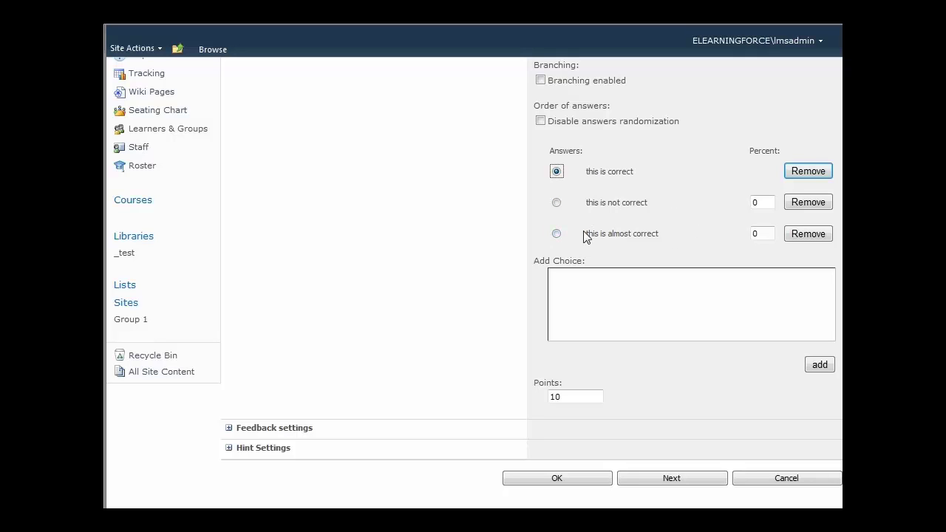
pyautogui.press('Tab')
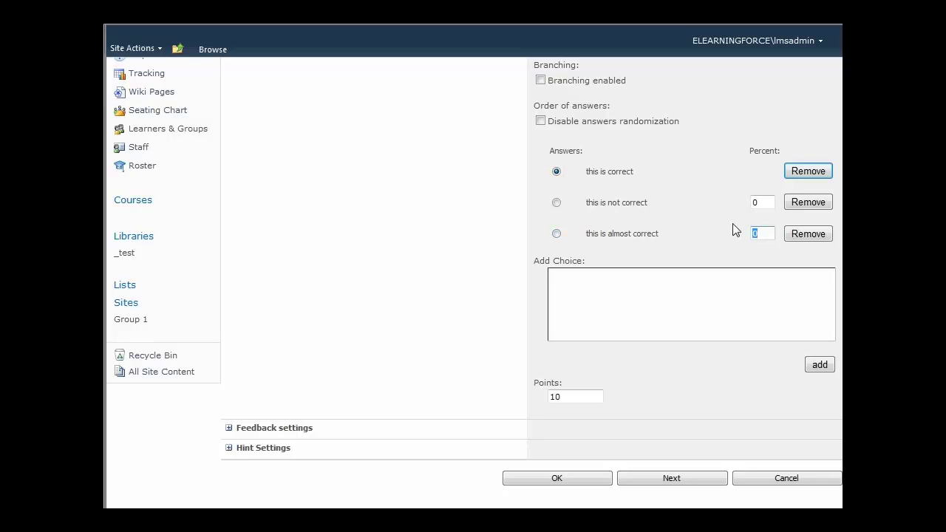
pyautogui.write('50')
pyautogui.click(688, 482)
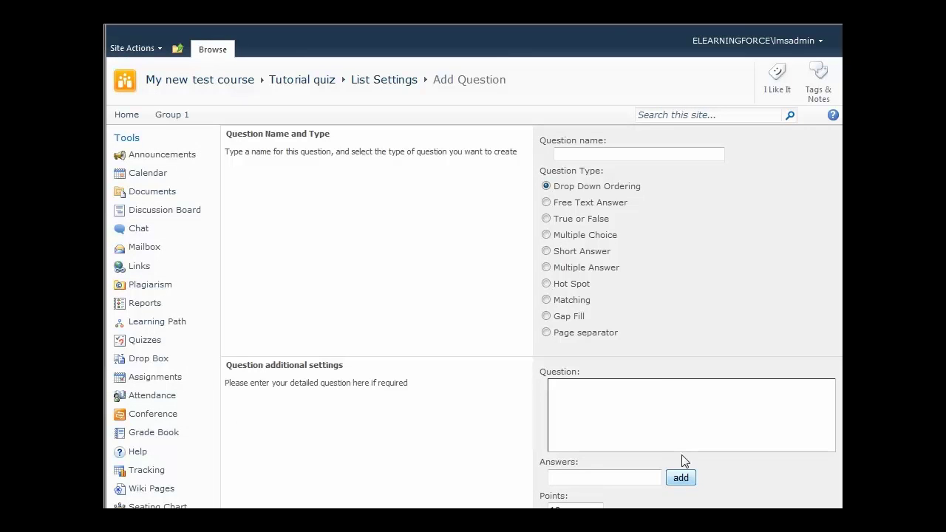
# Create and save Short Answer question "5", "Please write the name of this LMS", accepting sharepointlms, SHAREPOINTLMS, SharePointLMS and SharePoint LMS.
pyautogui.click(587, 154)
pyautogui.write('5')
pyautogui.click(546, 251)
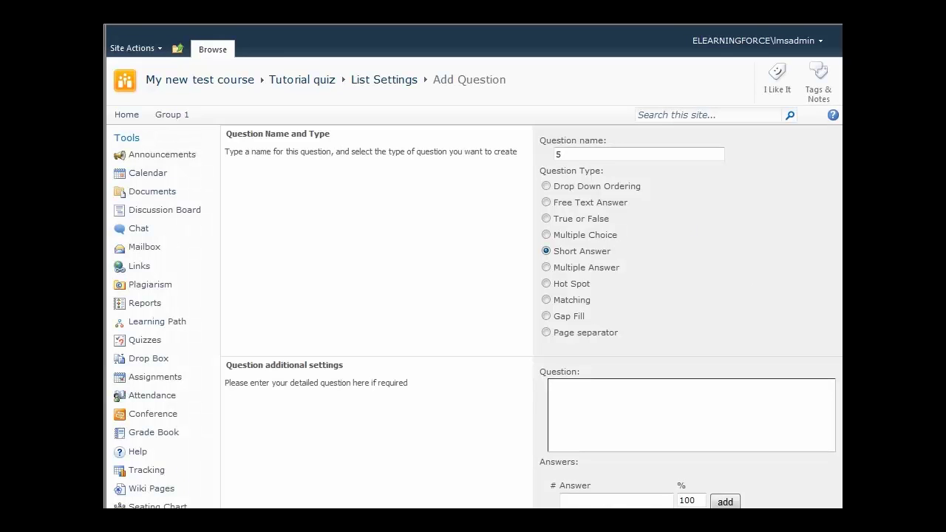
pyautogui.scroll(-3, 735, 270)
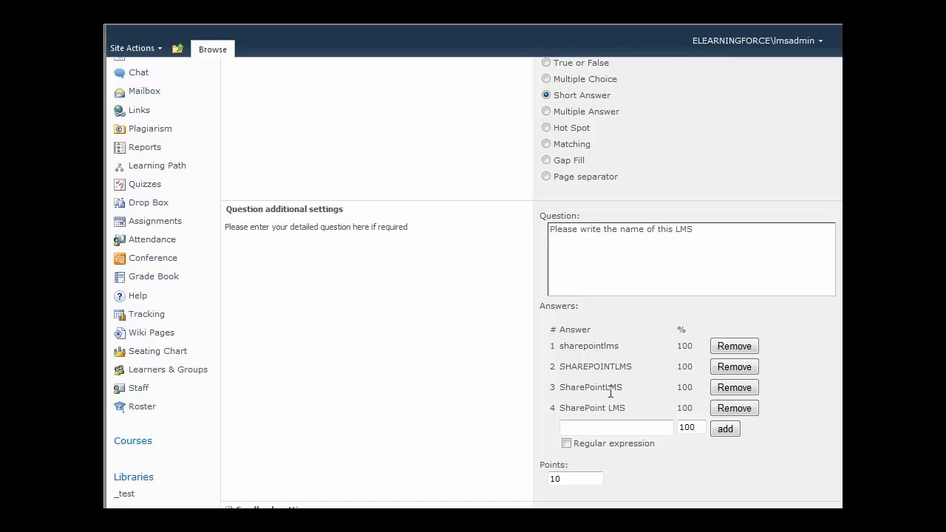
pyautogui.click(571, 477)
pyautogui.scroll(-3, 571, 478)
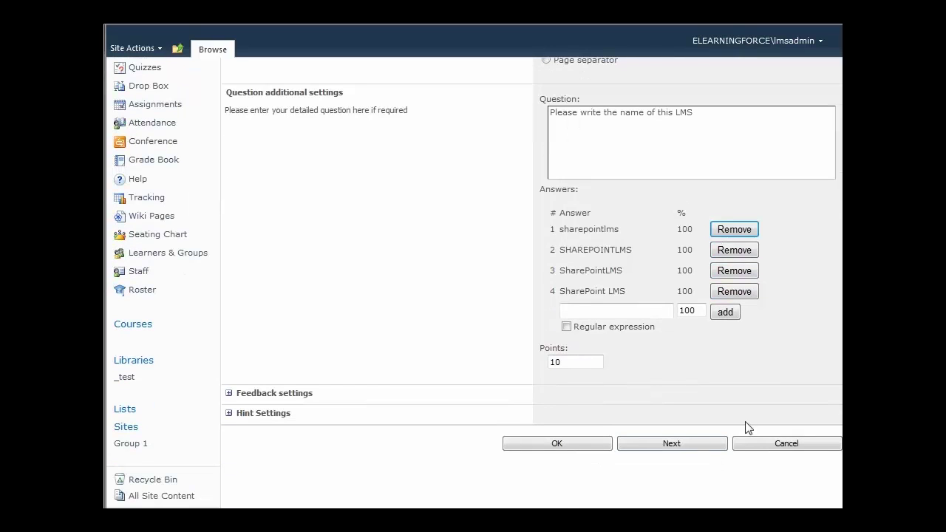
pyautogui.click(679, 445)
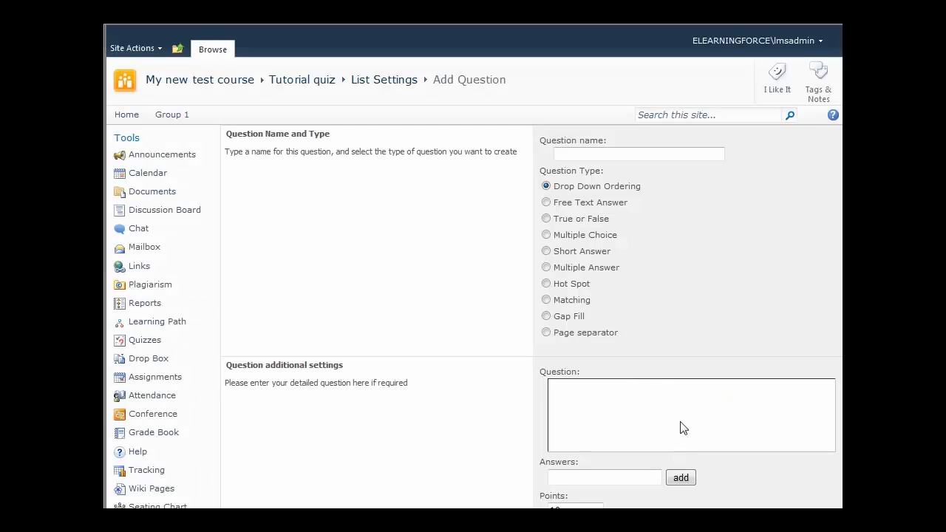
# Name the new question "6" and set its question type to Multiple Answer.
pyautogui.click(631, 155)
pyautogui.write('6')
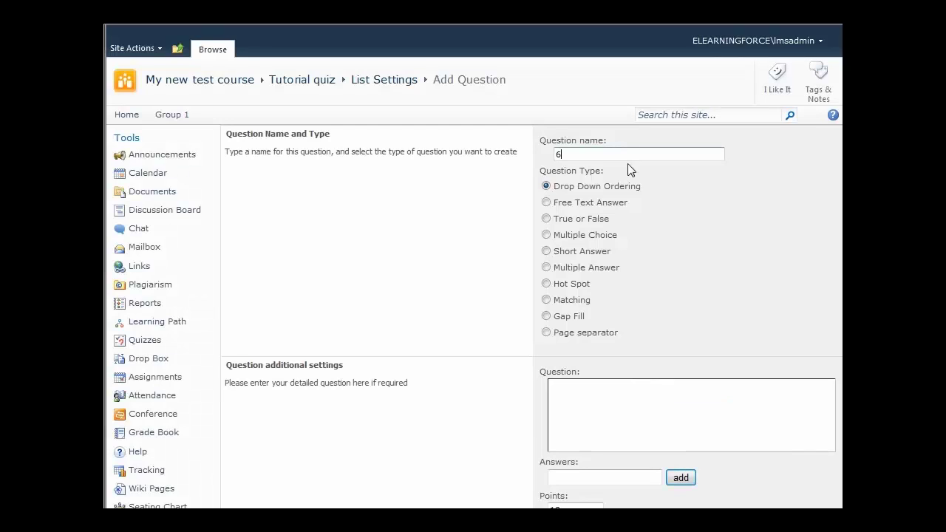
pyautogui.click(610, 273)
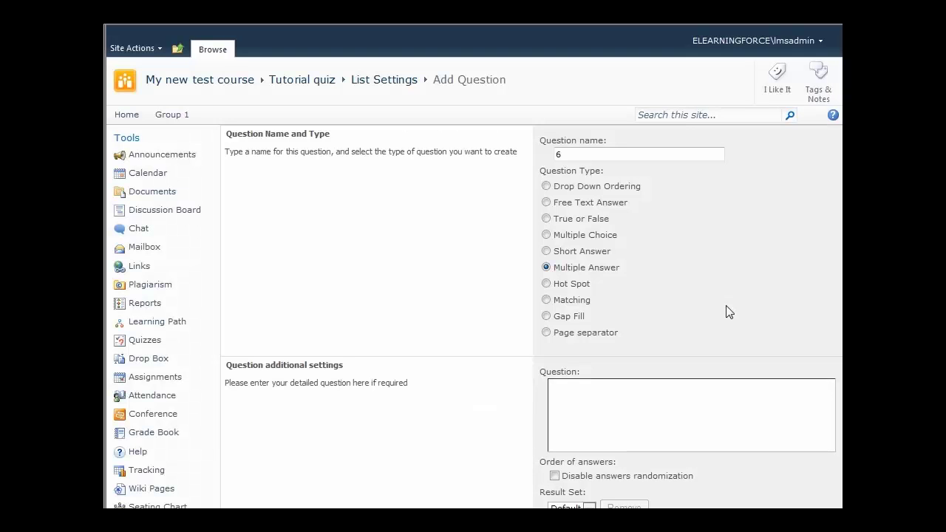